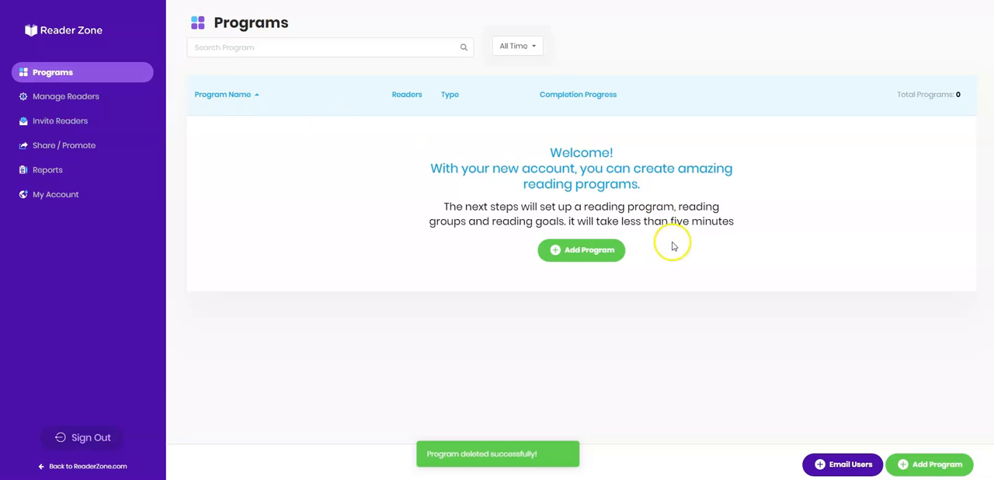
Start a new reading program with Quick Start setup and choose the Goal-Based program type.
left_click(602, 249)
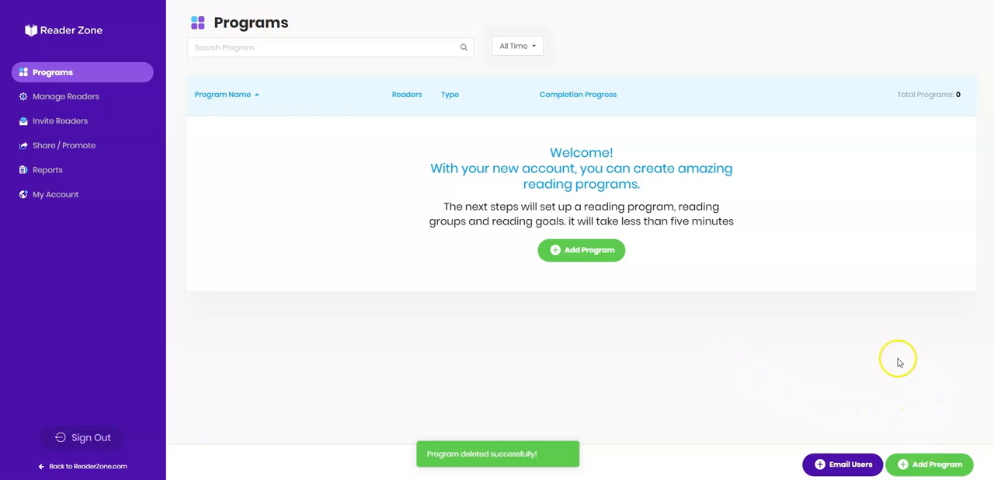
left_click(600, 253)
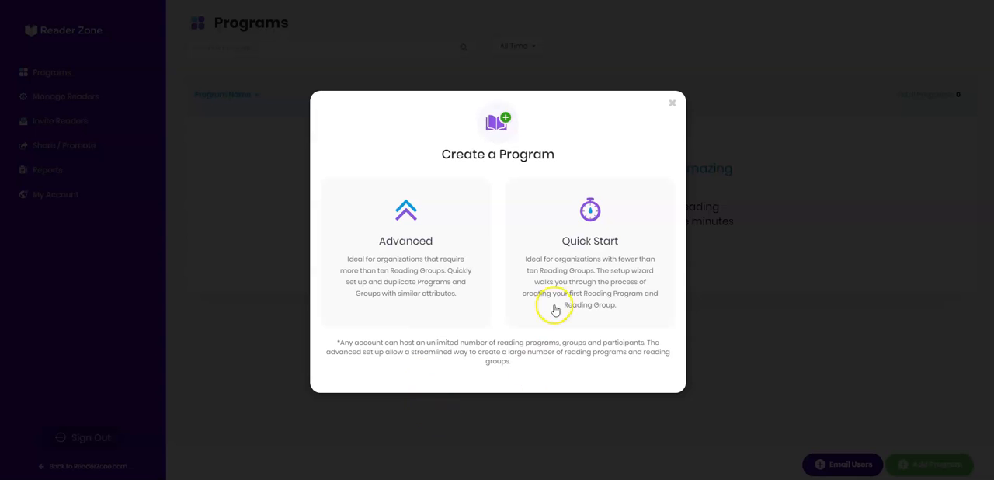
left_click(560, 244)
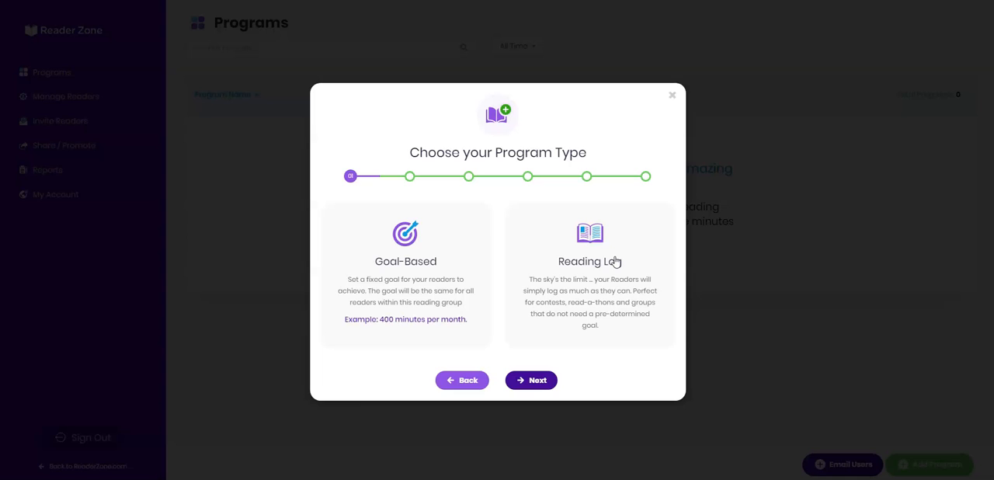
left_click(426, 278)
left_click(532, 380)
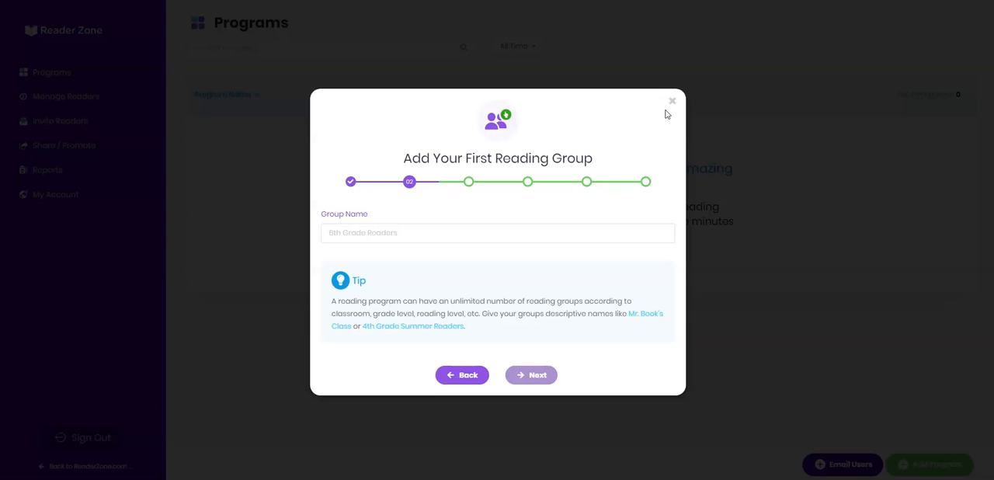
Name the first reading group "6th Grade Readers" and keep Minutes as its reading measure.
left_click(422, 225)
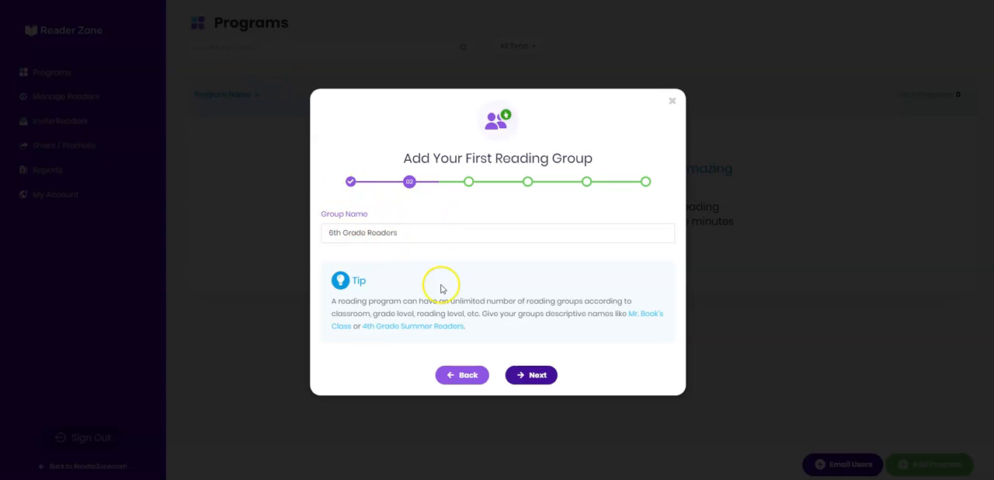
left_click(527, 380)
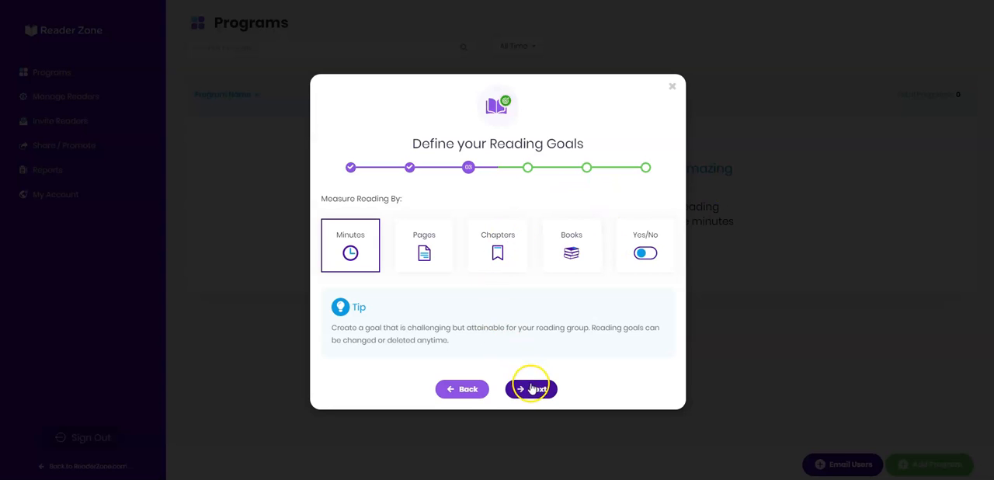
left_click(532, 389)
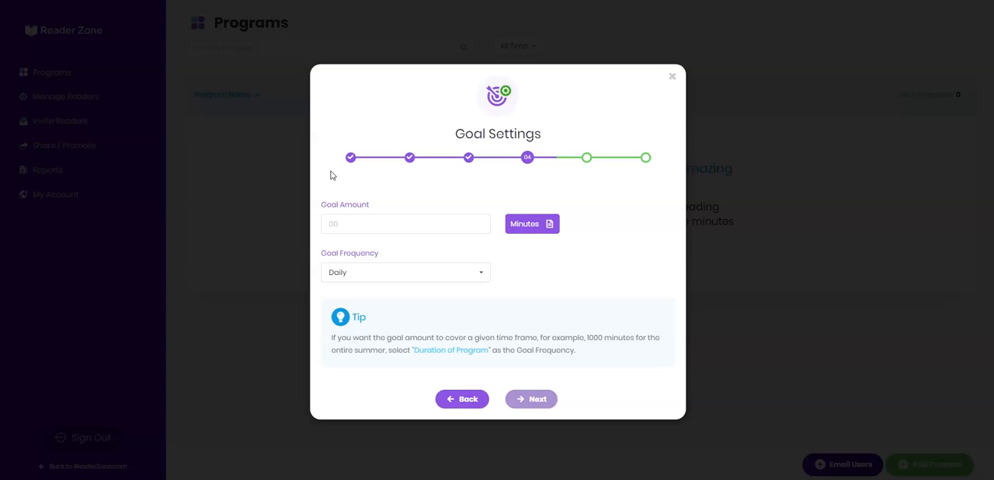
Set the group's reading goal to 400 minutes with a Monthly frequency.
left_click(373, 224)
type("400")
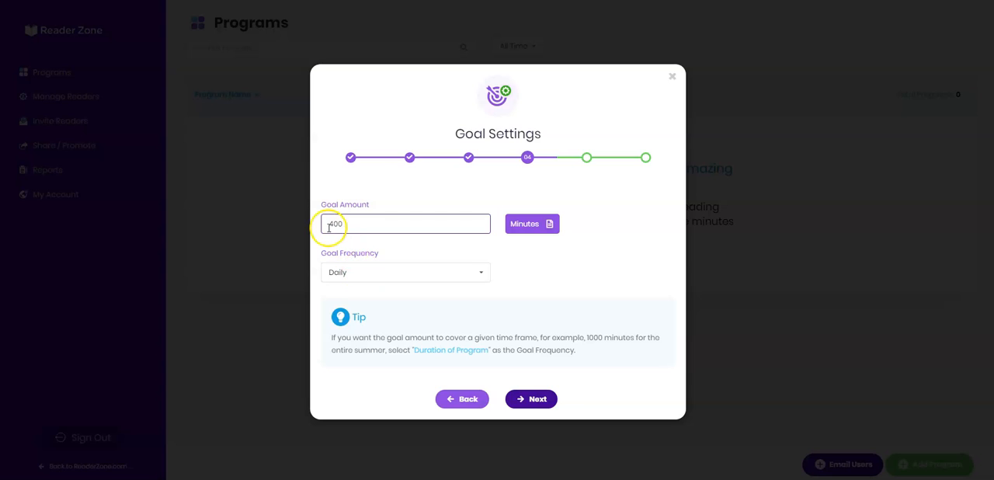
left_click(482, 273)
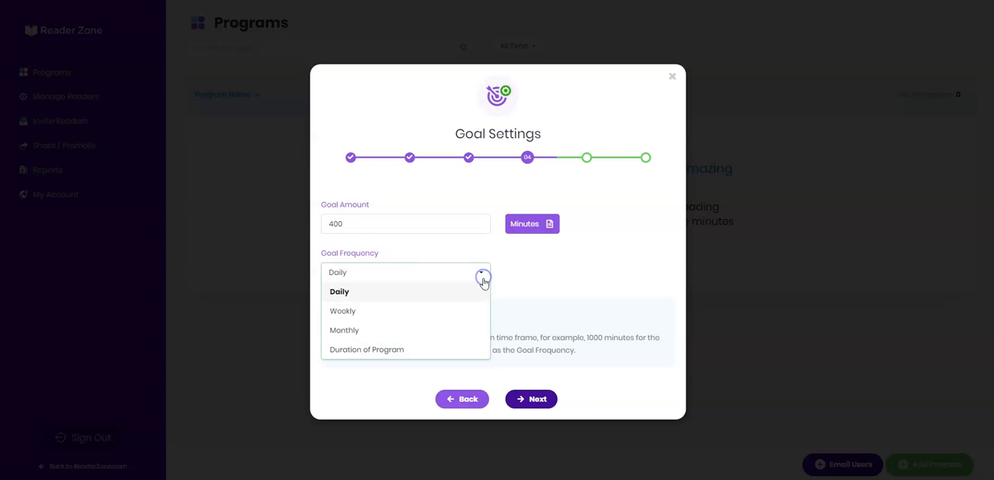
left_click(457, 332)
left_click(528, 399)
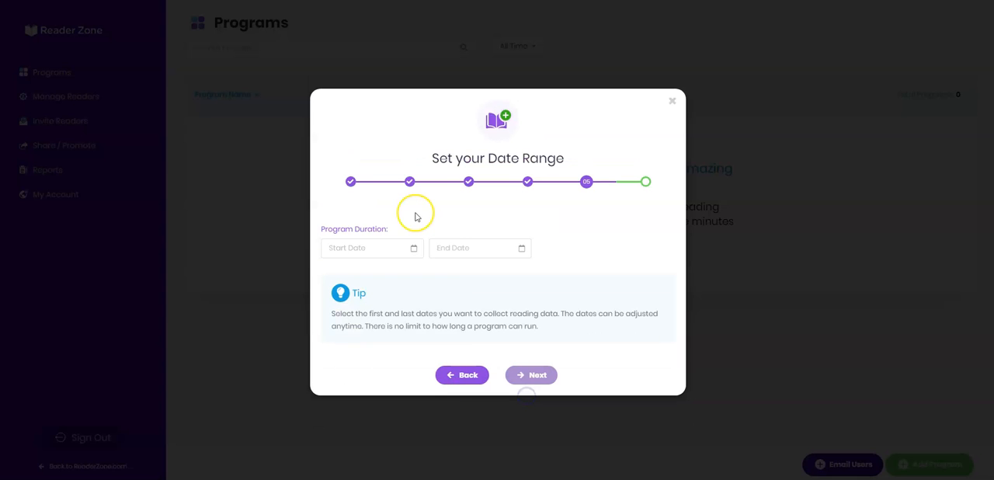
Set the program duration from 09/10/2019 to 12/31/2019.
left_click(412, 247)
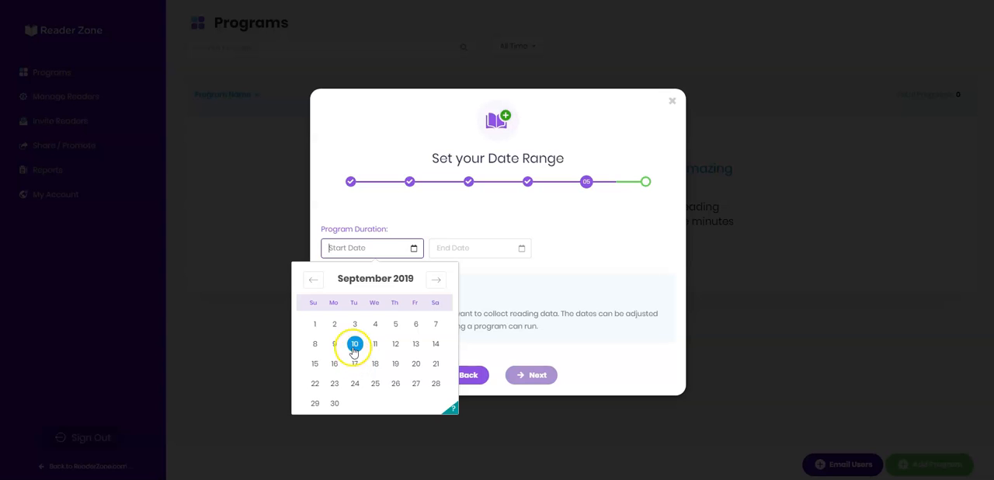
left_click(354, 344)
left_click(485, 248)
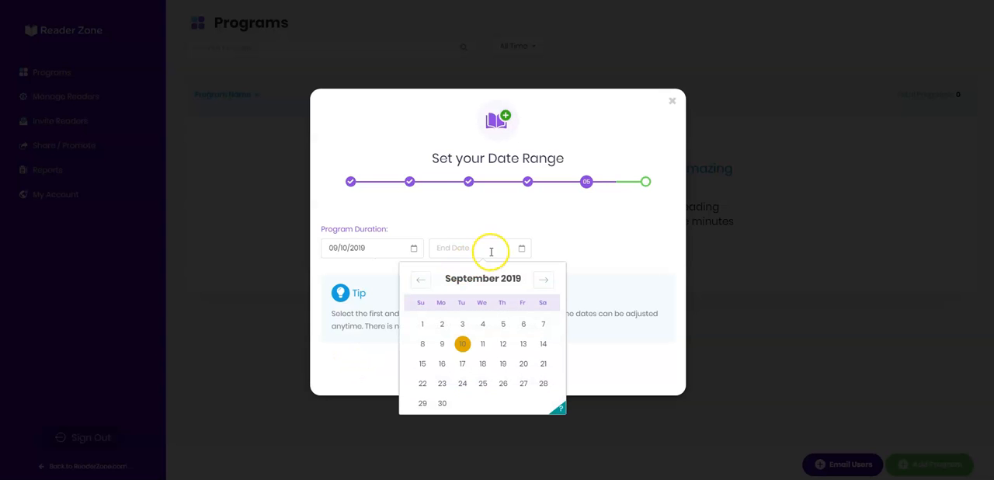
left_click(548, 279)
left_click(545, 280)
left_click(544, 282)
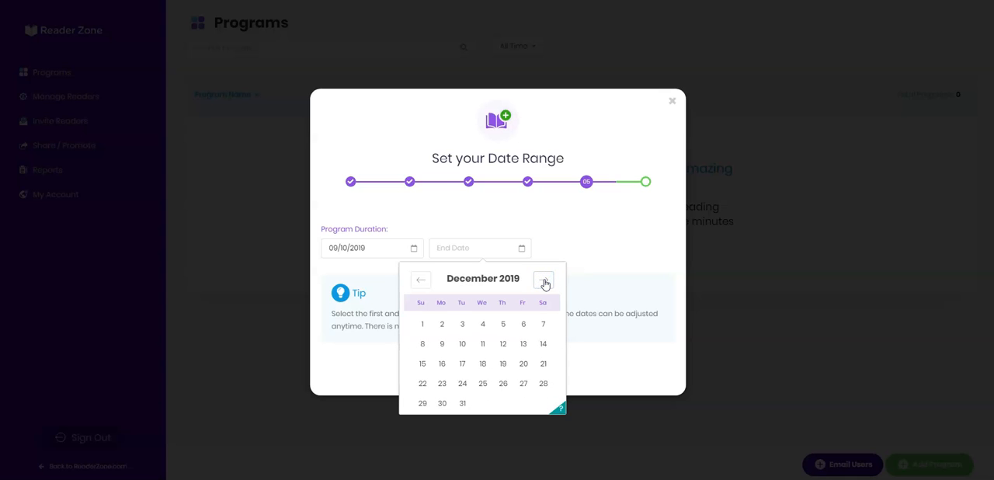
left_click(461, 403)
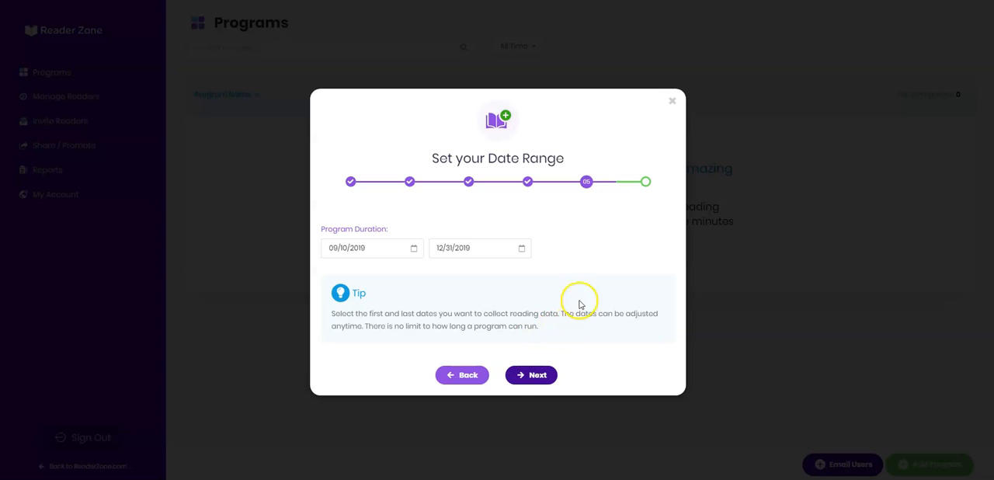
left_click(538, 381)
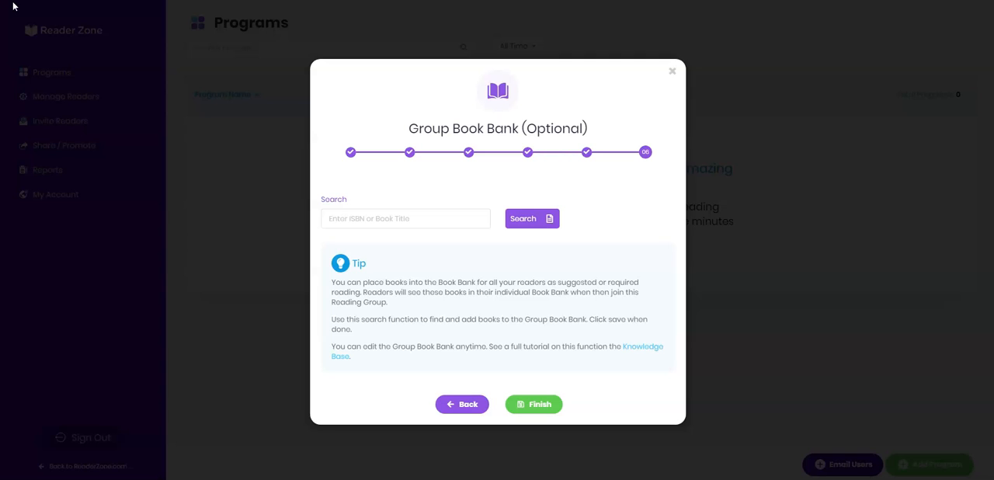
Search the group book bank for "red fern" and add the first Where the Red Fern Grows result as Read Once.
left_click(7, 39)
left_click(359, 218)
type("rod fern")
left_click(526, 218)
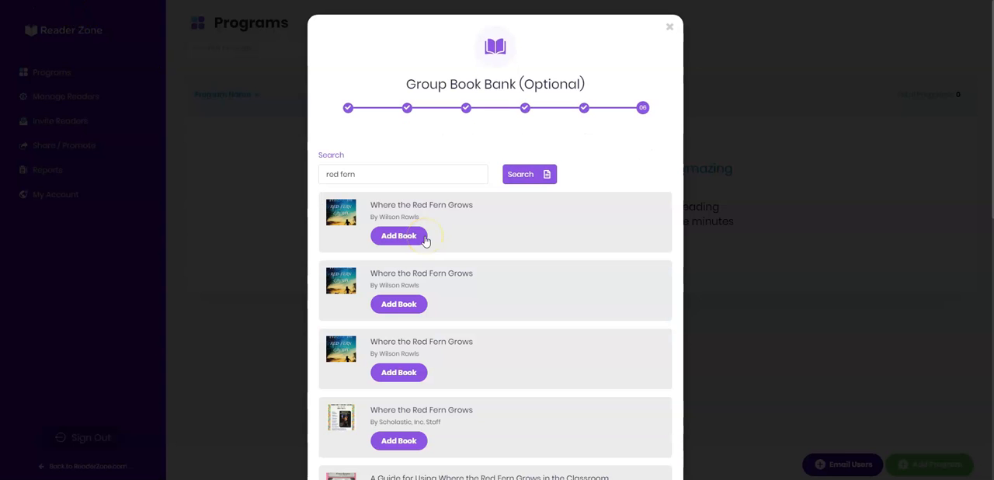
left_click(409, 243)
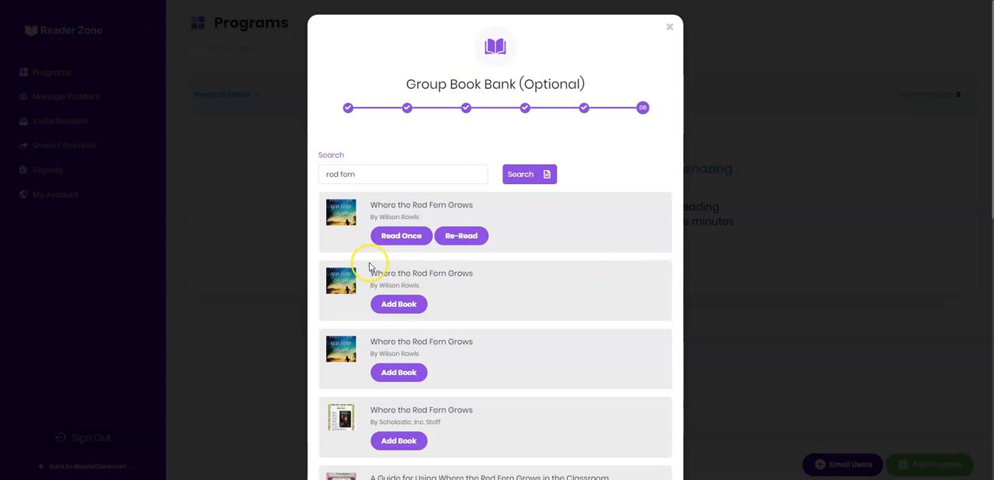
left_click(404, 236)
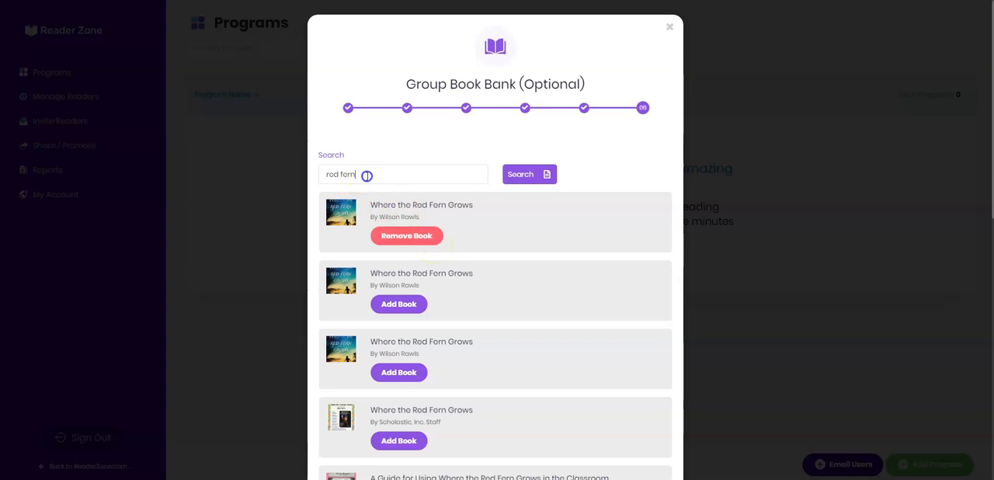
Search the book bank for "hop on pop" and add the first Dr. Seuss result as Re-Read.
left_click_drag(366, 174, 272, 178)
type("hop on pop")
left_click(519, 173)
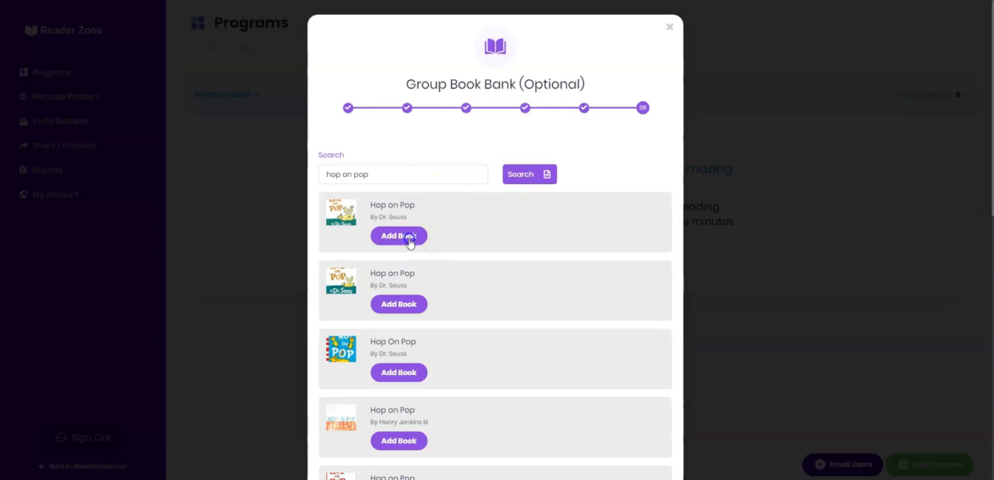
left_click(409, 241)
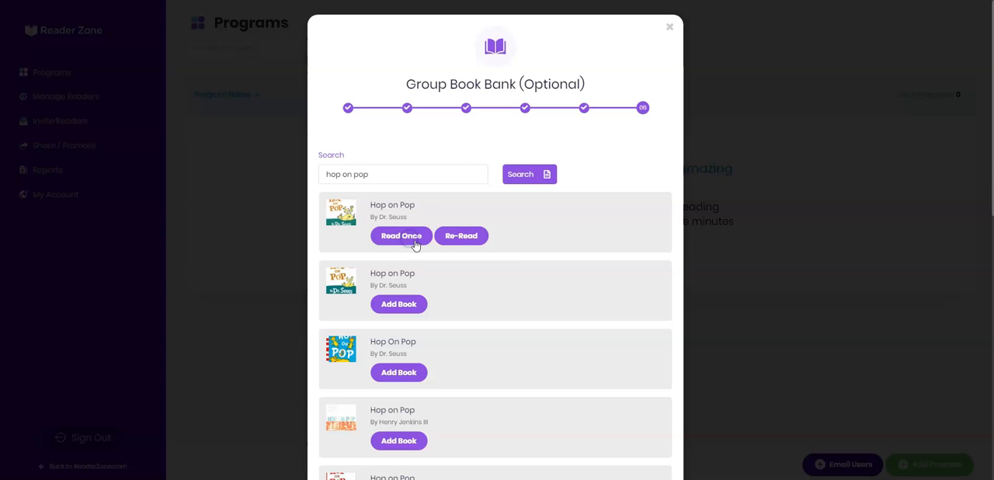
left_click(461, 236)
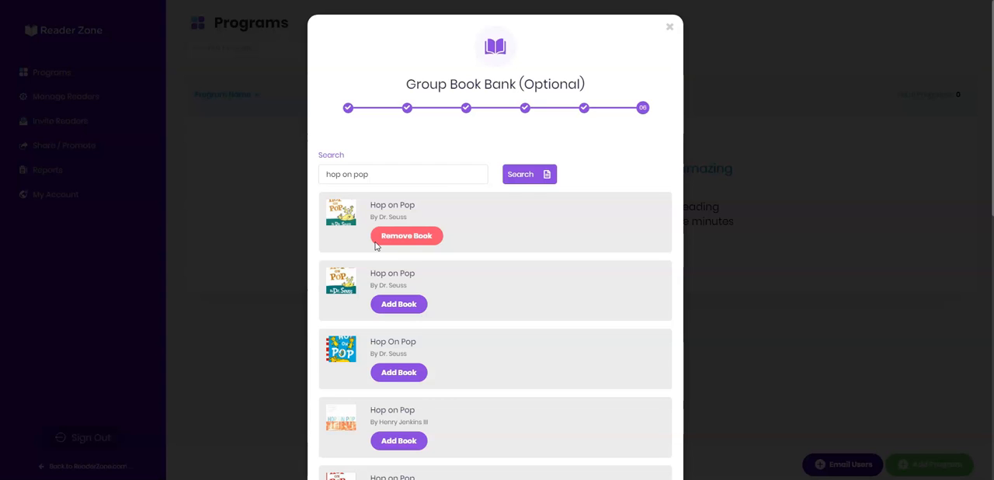
Finish the Quick Start setup with the chosen books to create the program.
left_click(430, 244)
scroll(477, 209, "down", 4)
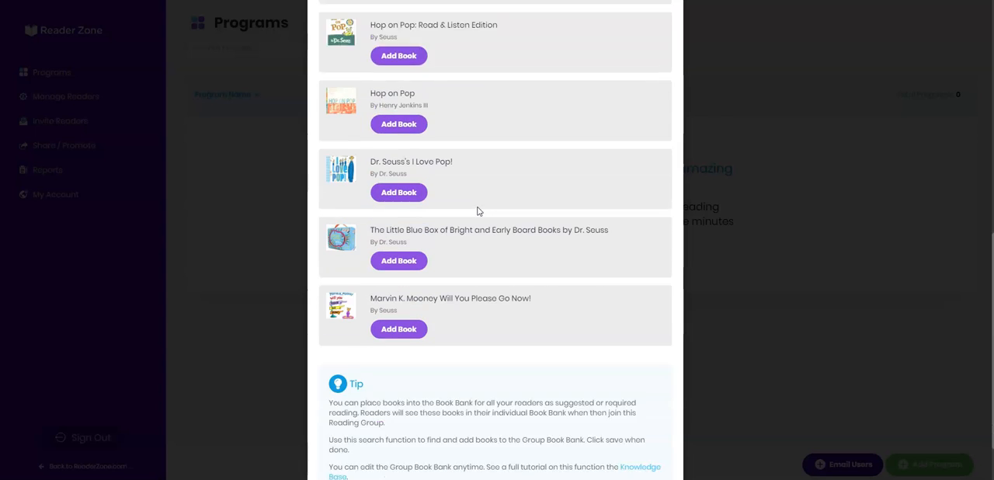
scroll(477, 210, "down", 1)
left_click(532, 449)
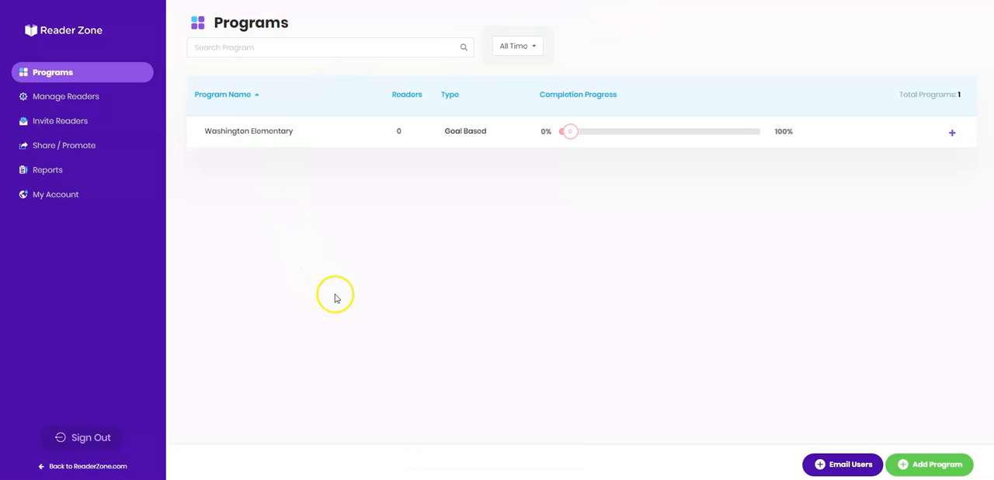
In the Washington Elementary program, change the 6th Grade Readers group's goal quantity to 600 and save it.
left_click(241, 138)
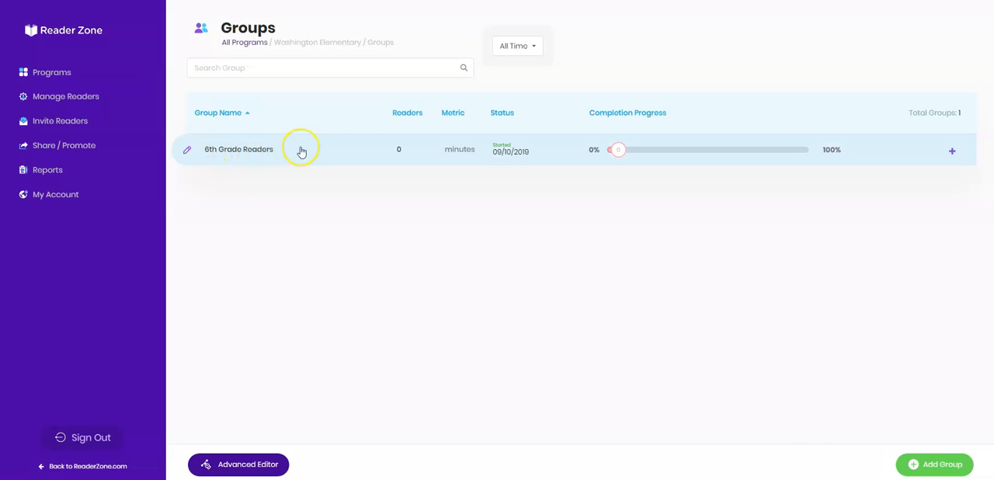
left_click(954, 157)
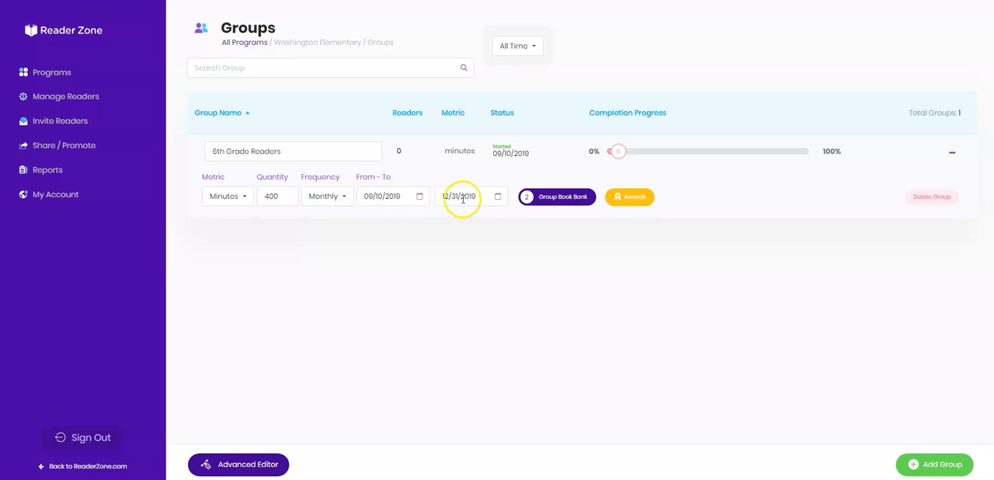
double_click(261, 195)
type("600")
left_click(544, 284)
left_click(935, 150)
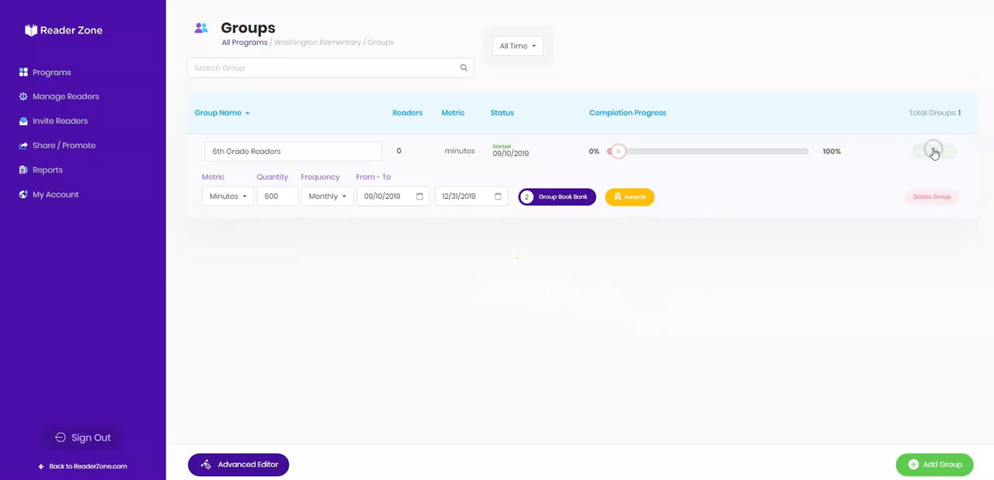
Return to the programs list and expand Washington Elementary to examine its program name and program code.
left_click(50, 76)
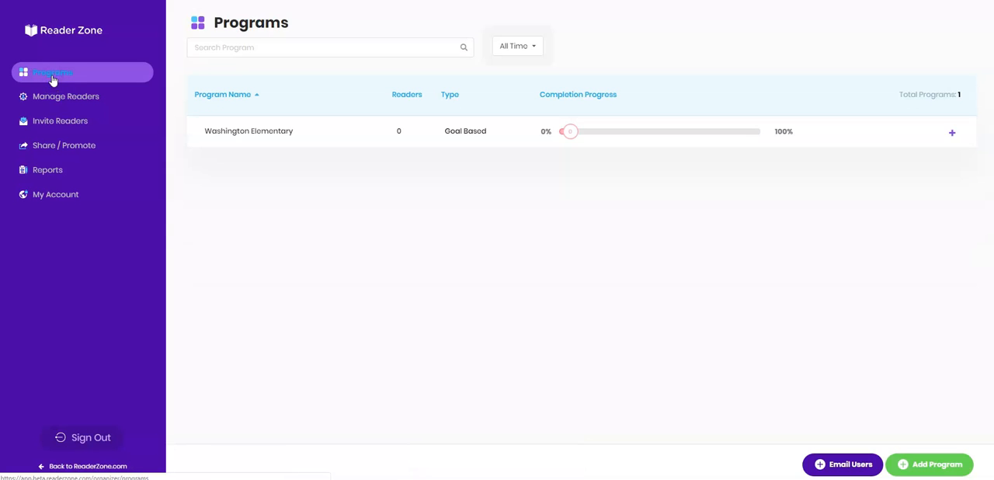
left_click(951, 135)
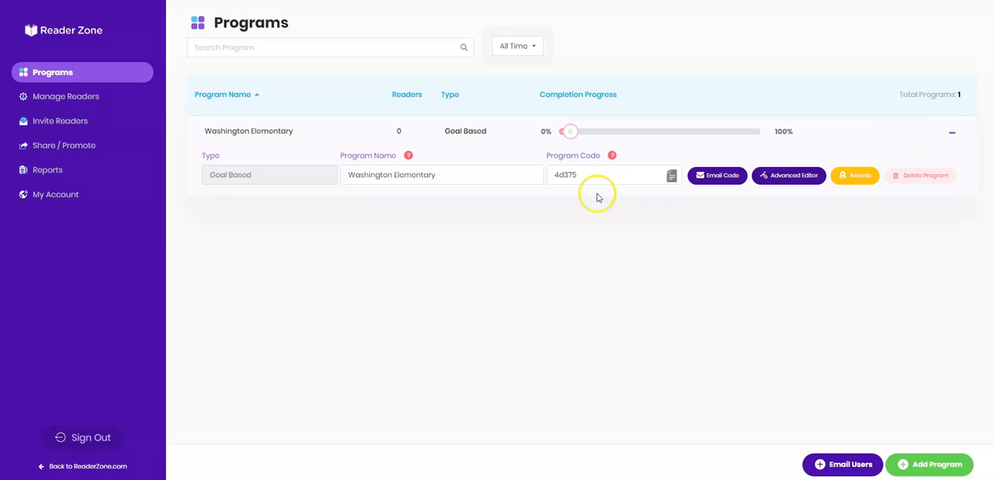
left_click_drag(466, 177, 326, 185)
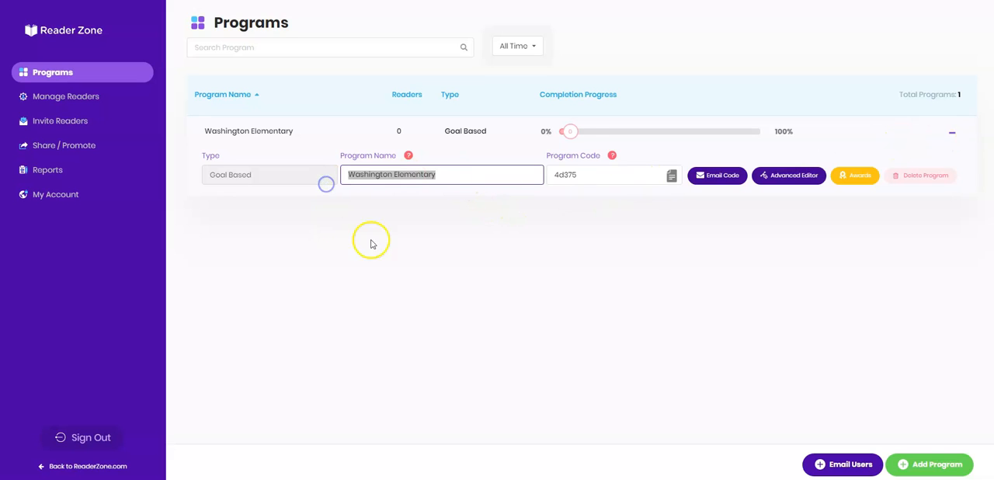
left_click_drag(604, 173, 528, 172)
left_click(616, 229)
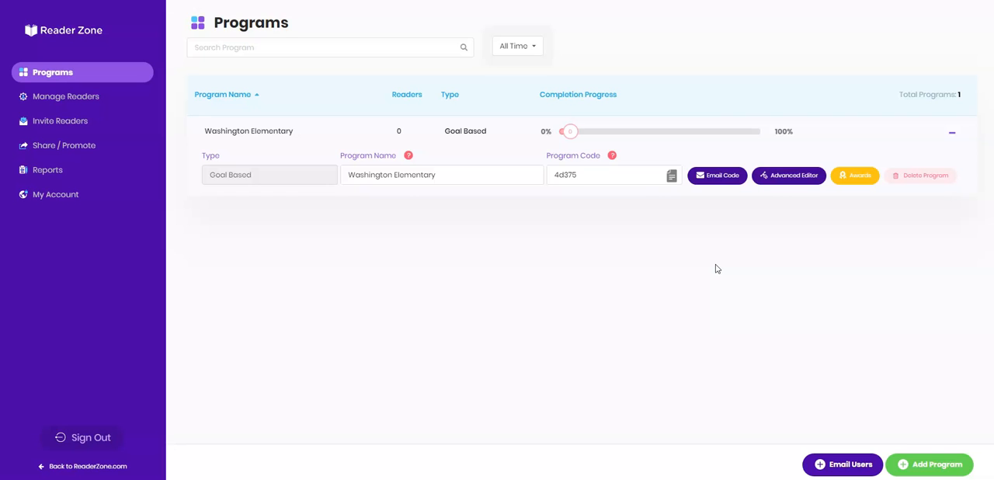
left_click(582, 171)
left_click_drag(583, 171, 551, 171)
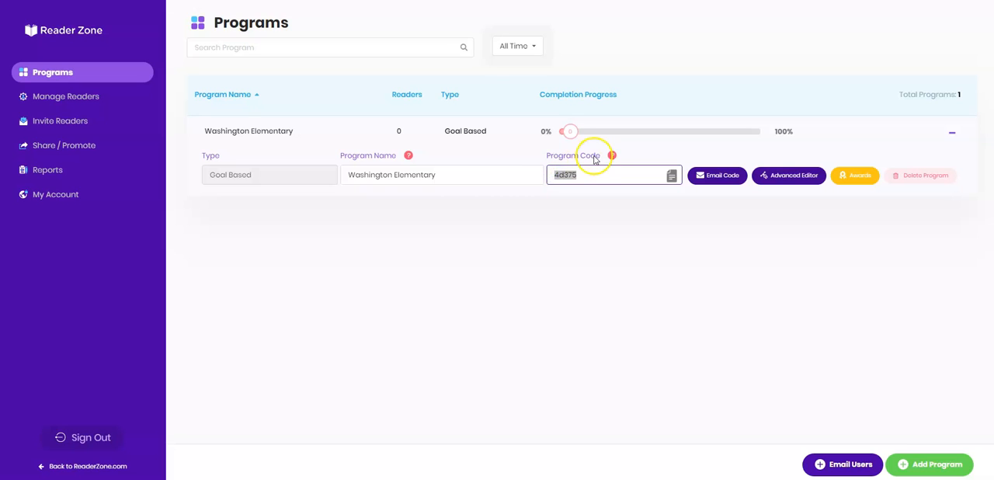
left_click(587, 175)
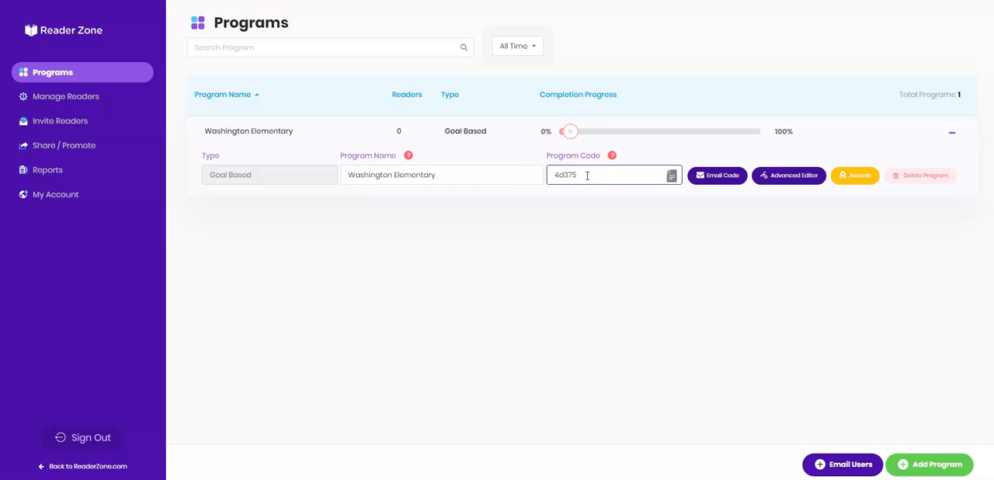